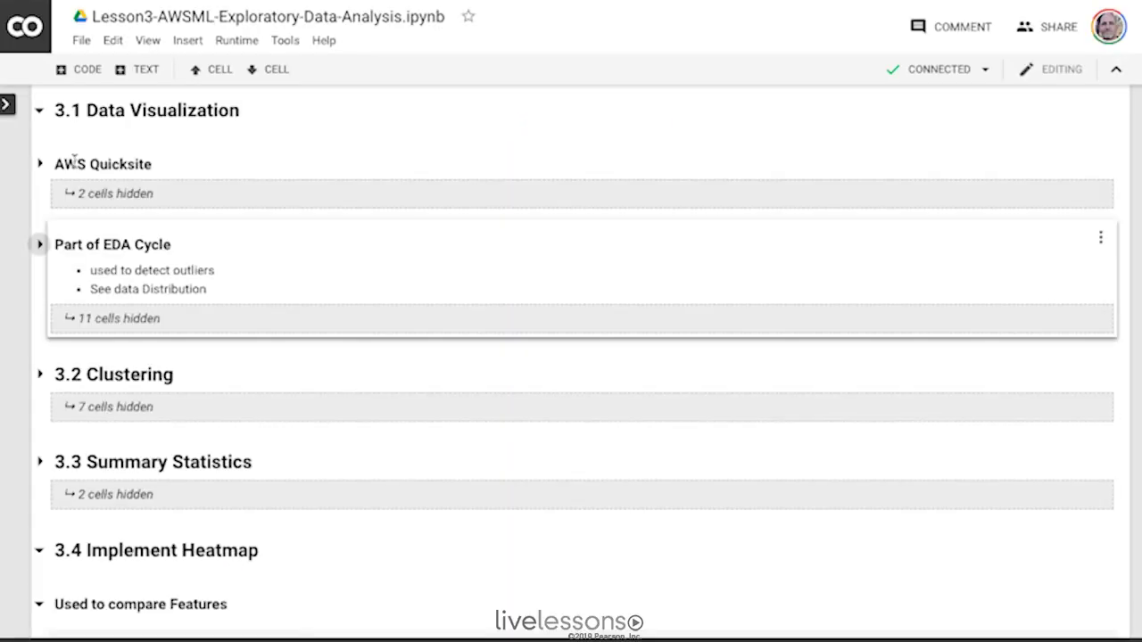
- Expand the AWS Quicksite notes and scroll down to the QuickSight scatter-chart screenshot
left_click(40, 164)
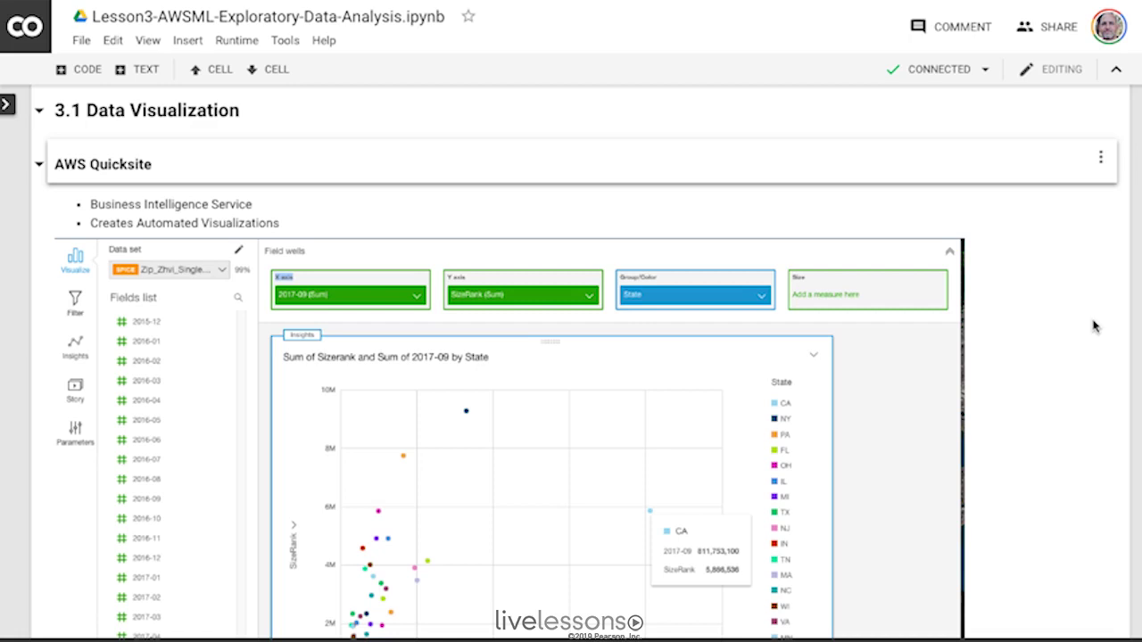
scroll(978, 334, "down", 3)
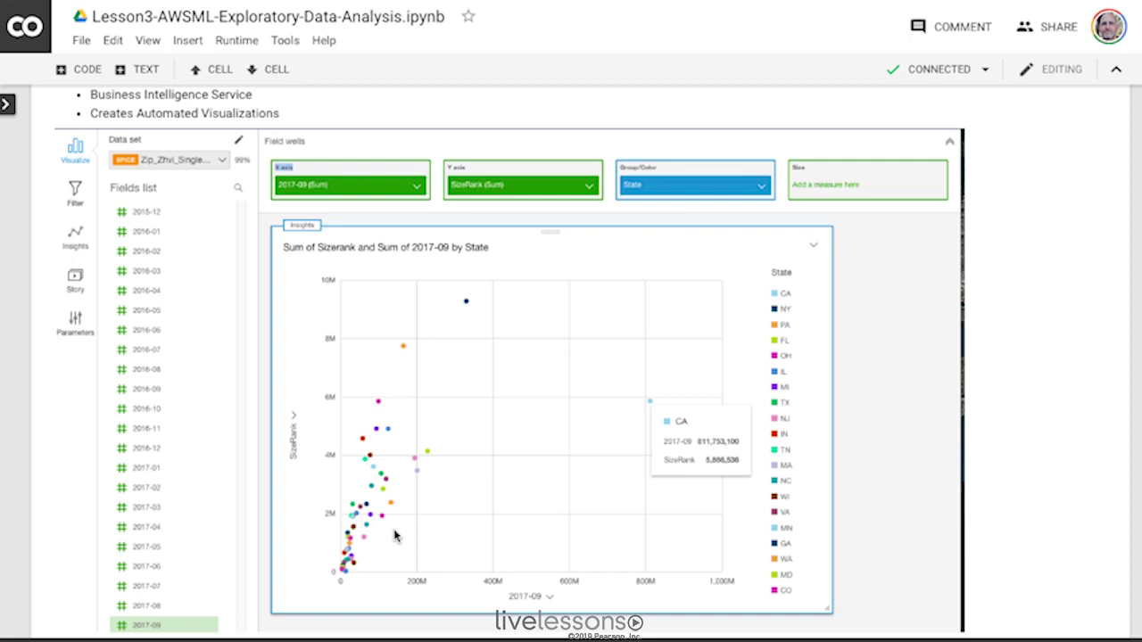
scroll(396, 535, "up", 2)
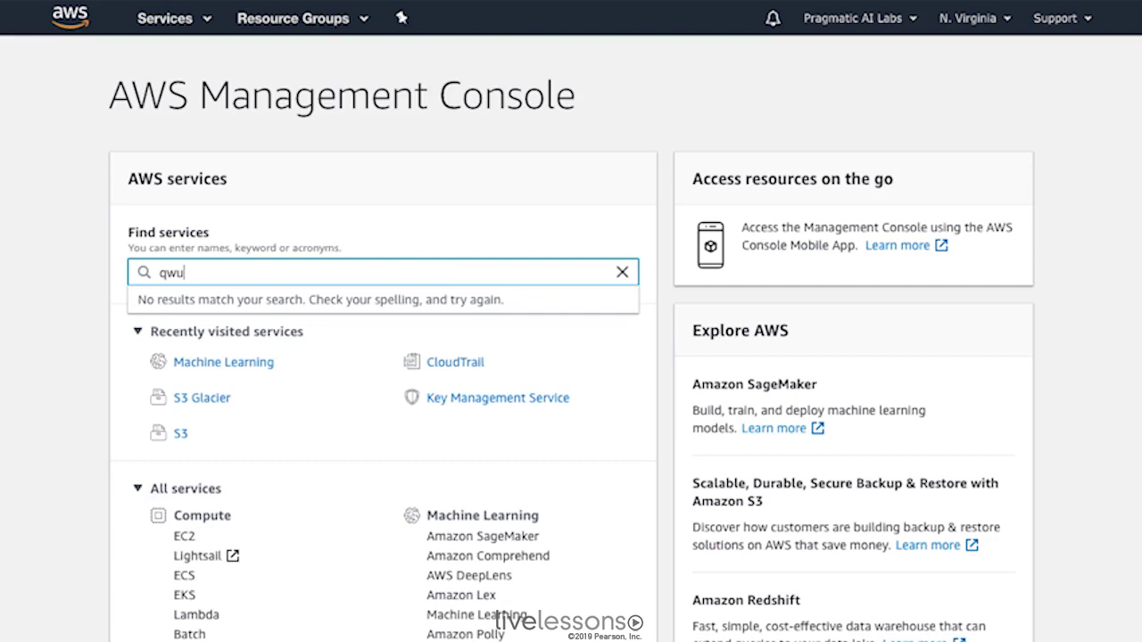
- Edit the Find services search text to look up QuickSight
key("BackSpace")
key("BackSpace")
key("BackSpace")
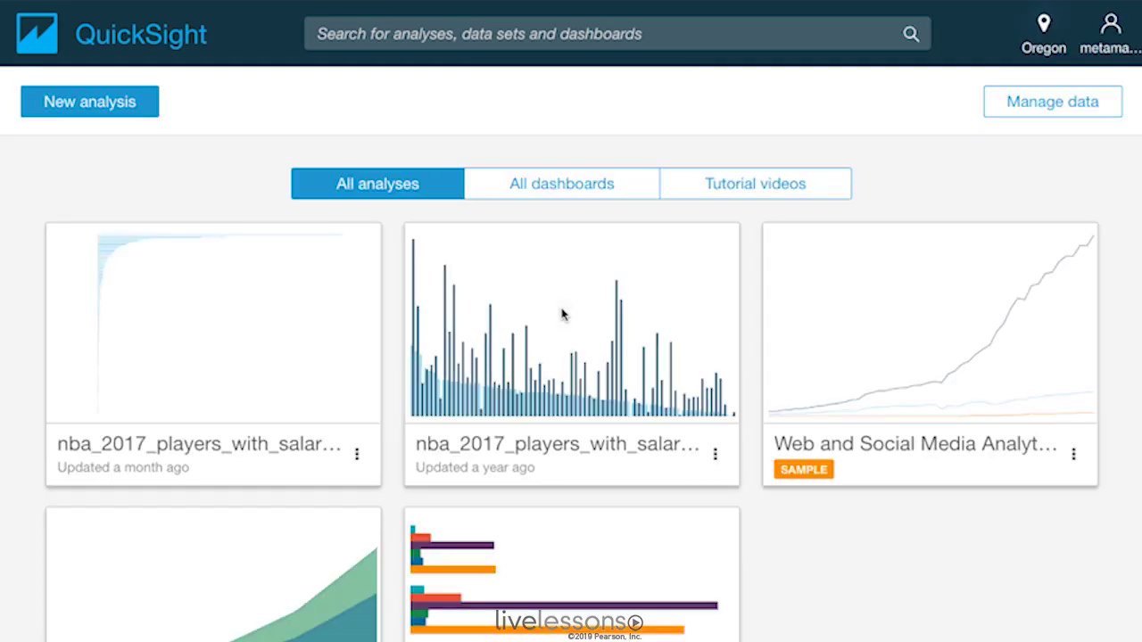
- Start a new analysis, browse the new data set source cards, then return to the data sets list
left_click(101, 106)
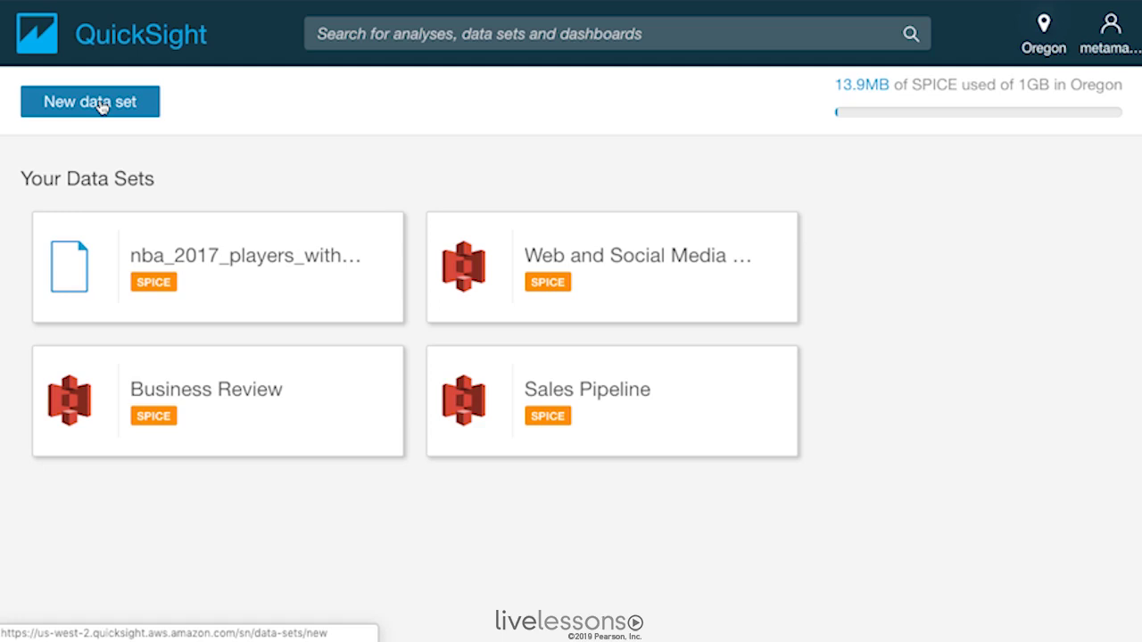
left_click(101, 106)
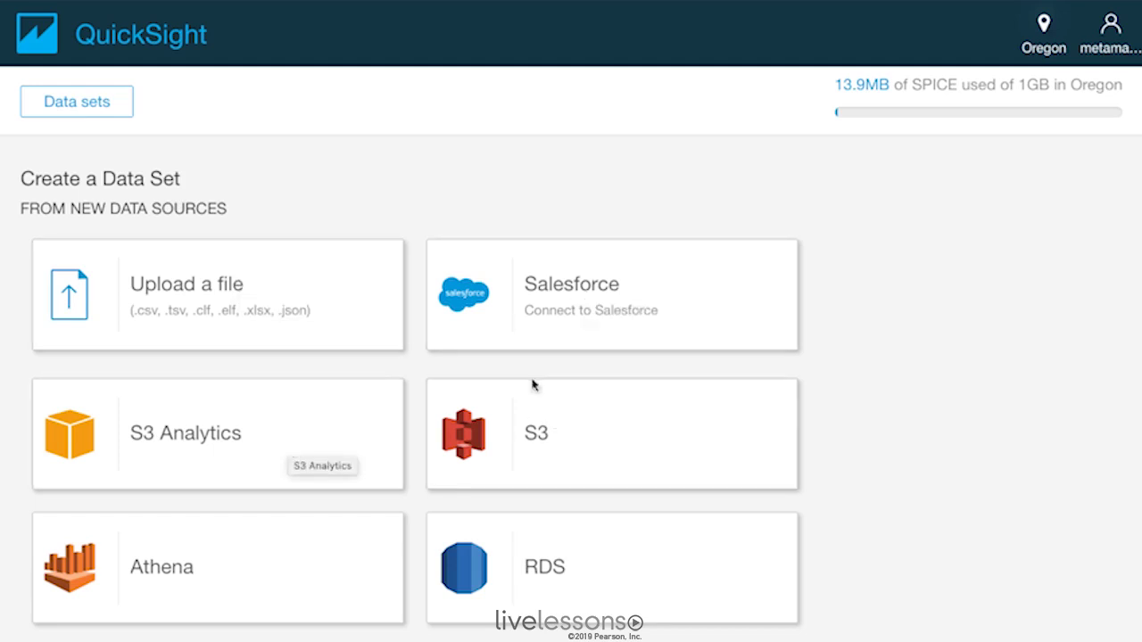
scroll(524, 540, "down", 5)
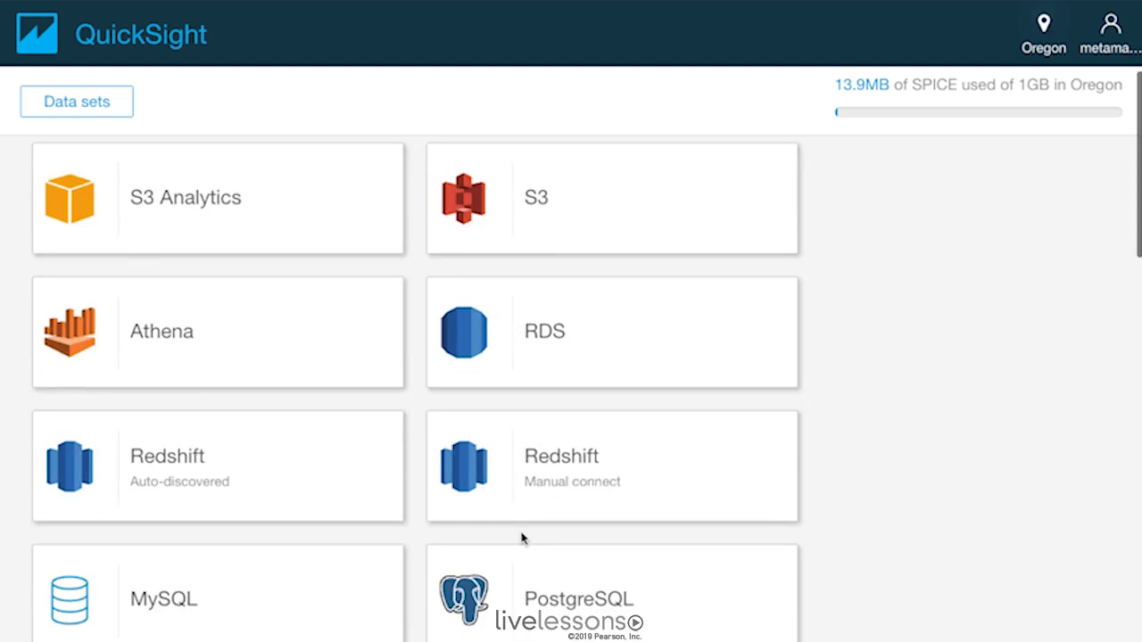
scroll(522, 538, "up", 6)
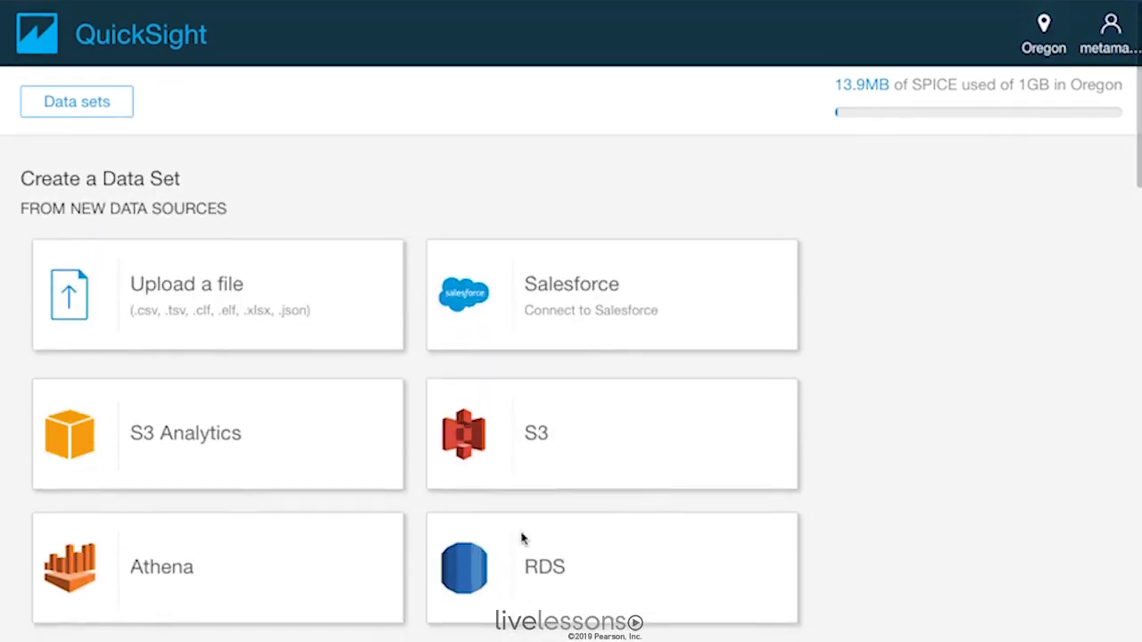
left_click(106, 114)
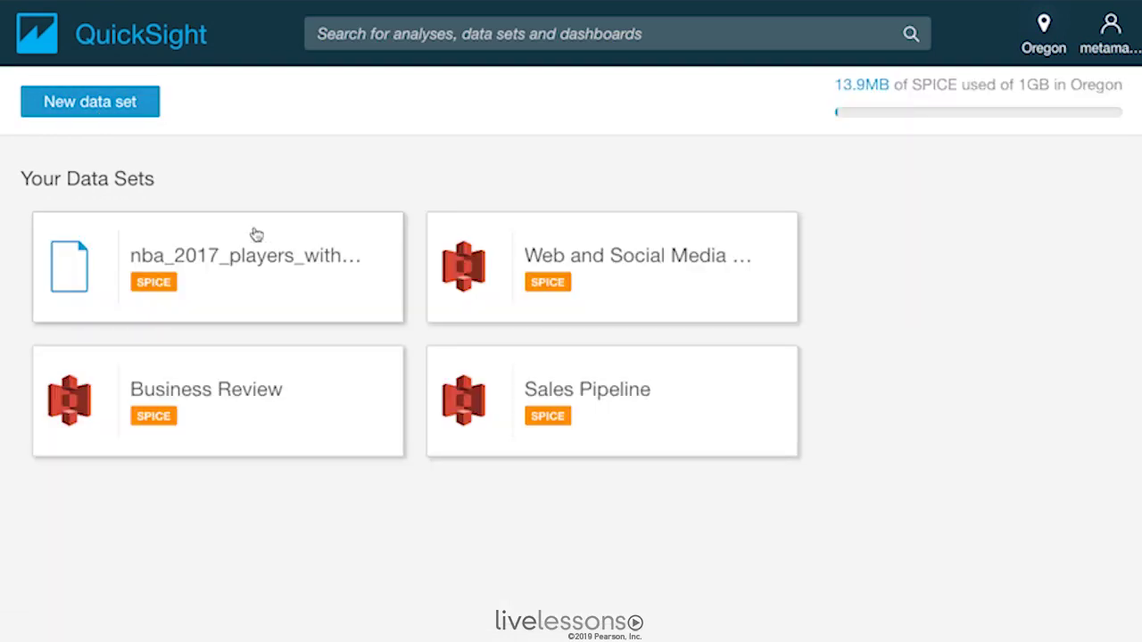
- Open the nba_2017_players_with_salary_wiki_twitter.csv data set and create an analysis from it
left_click(245, 256)
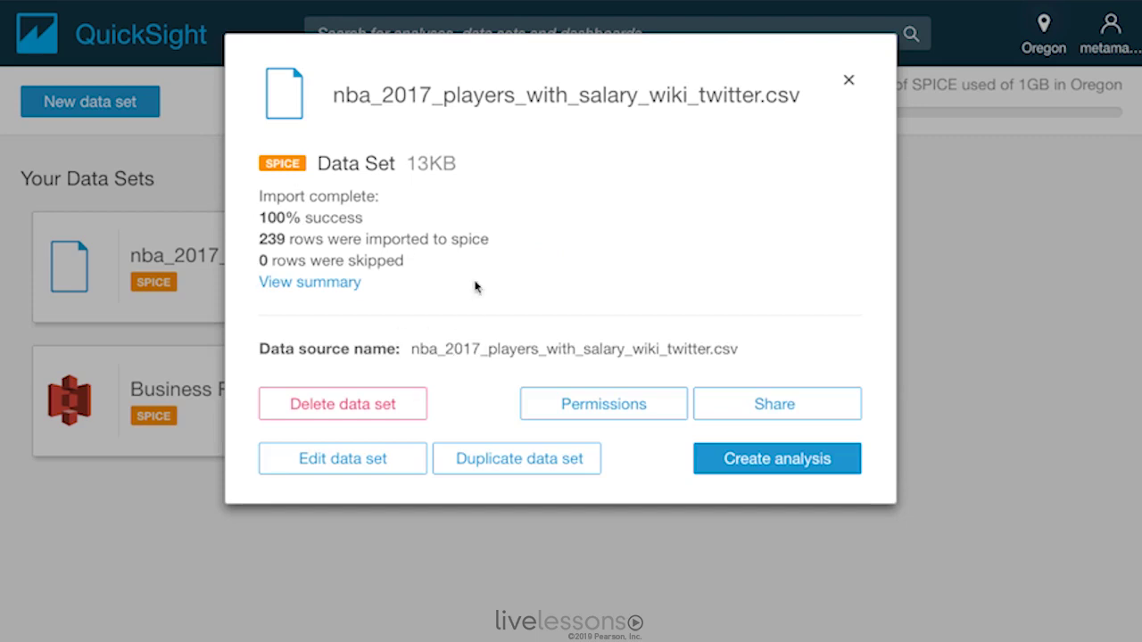
left_click(766, 465)
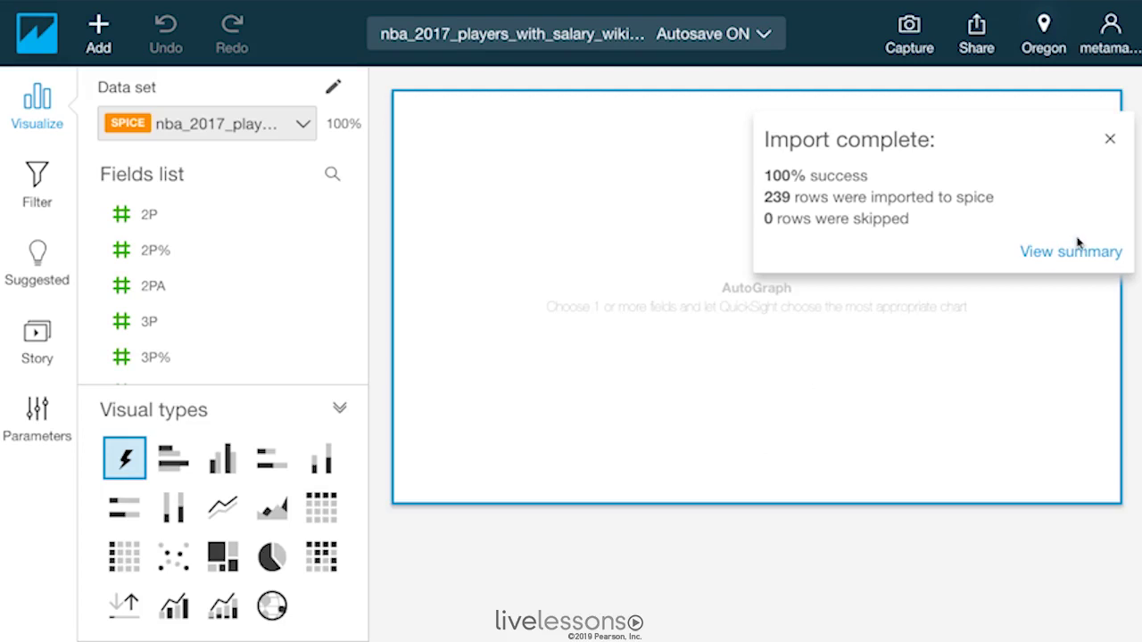
- Dismiss the import notice and plot the 3P field against 2P as a scatter chart
left_click(1110, 139)
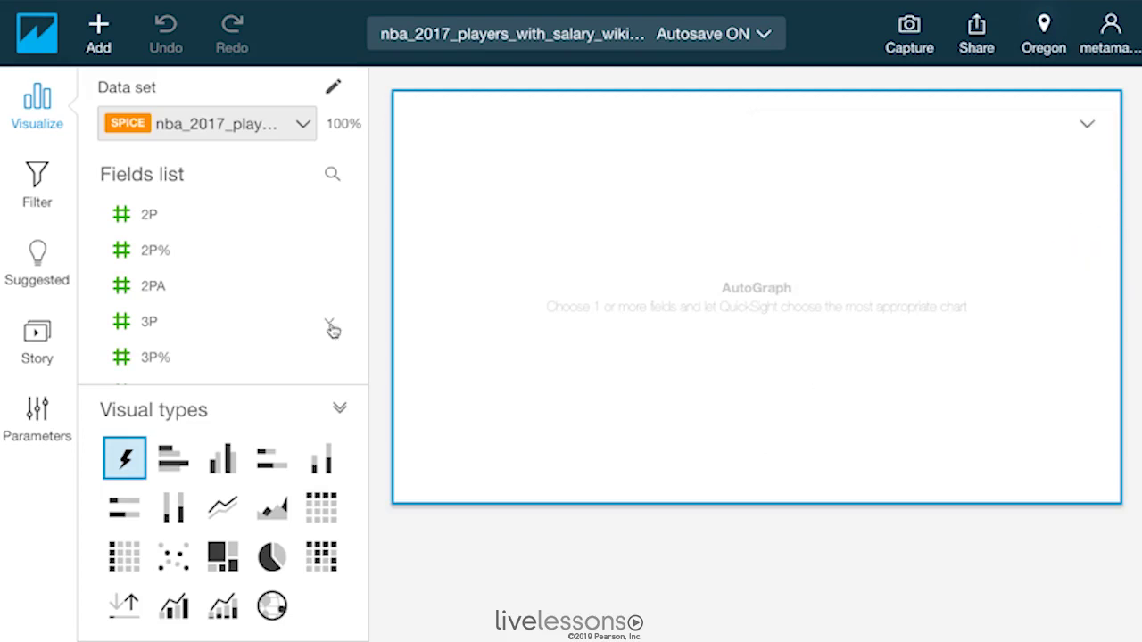
left_click(164, 326)
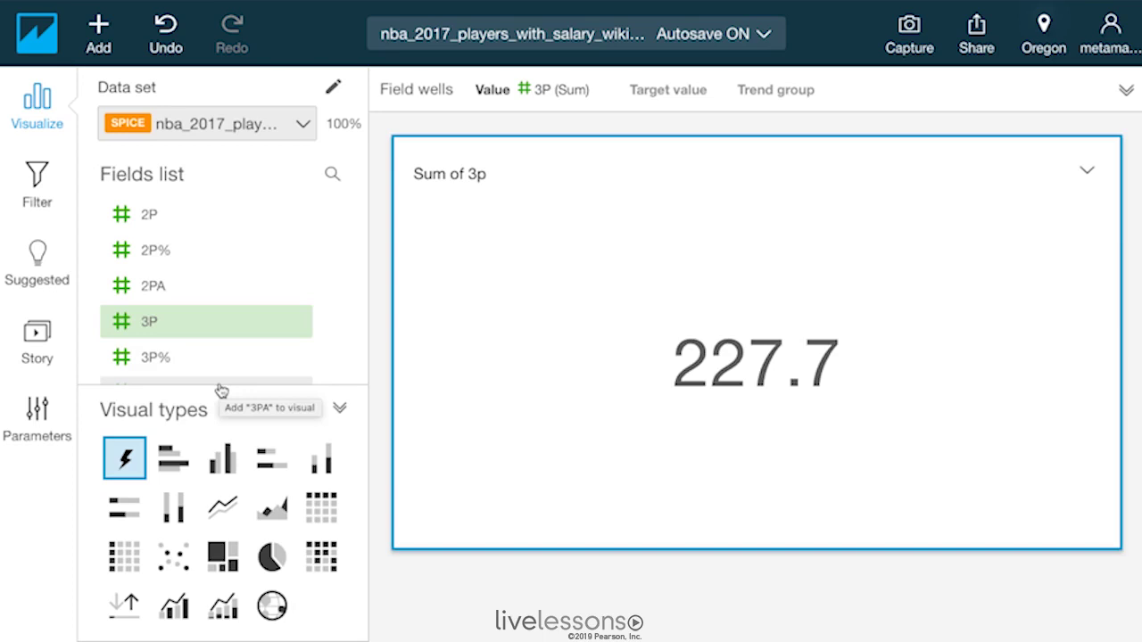
left_click(157, 217)
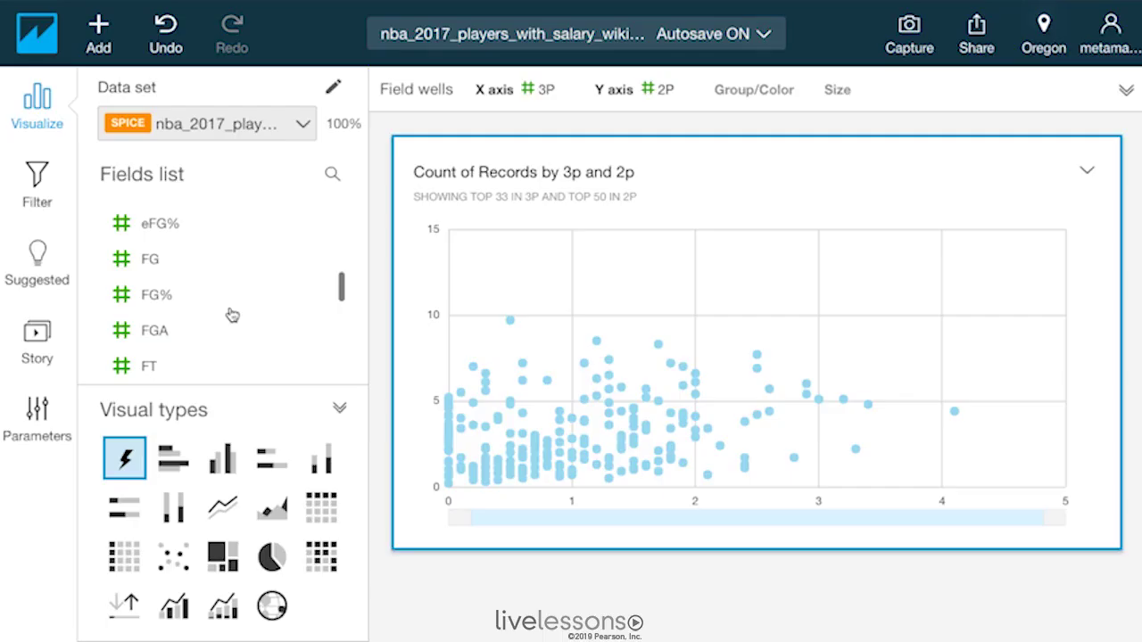
- Add the FG field to the chart as another value beside 2P
left_click(179, 261)
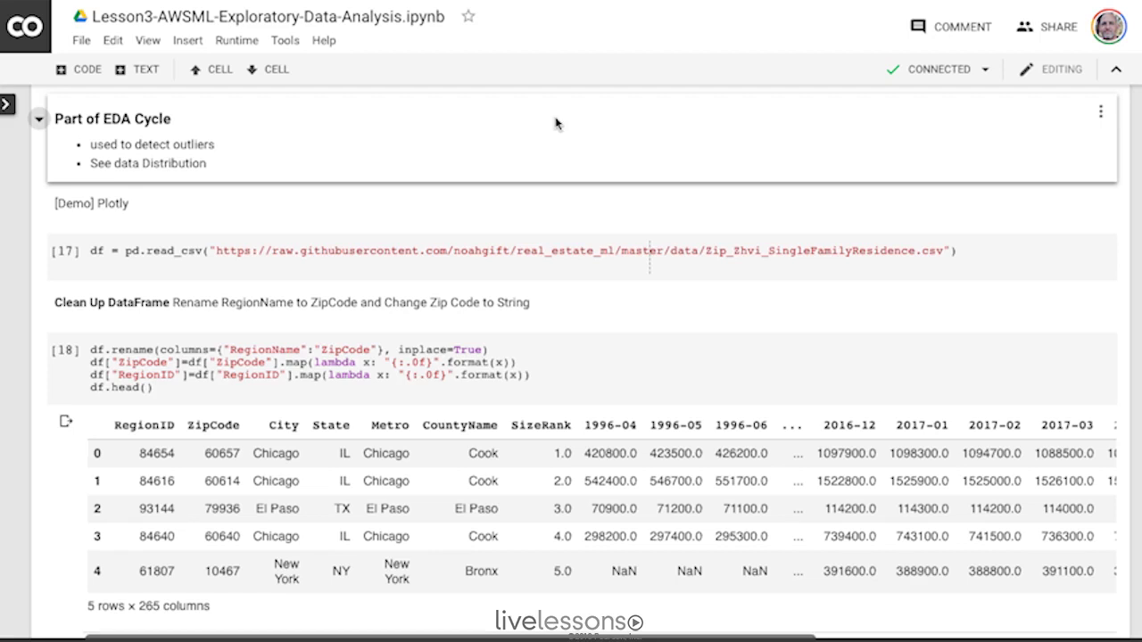
- Rerun the read_csv cell for Zip_Zhvi_SingleFamilyResidence.csv and the RegionName-to-ZipCode rename cell
left_click(64, 251)
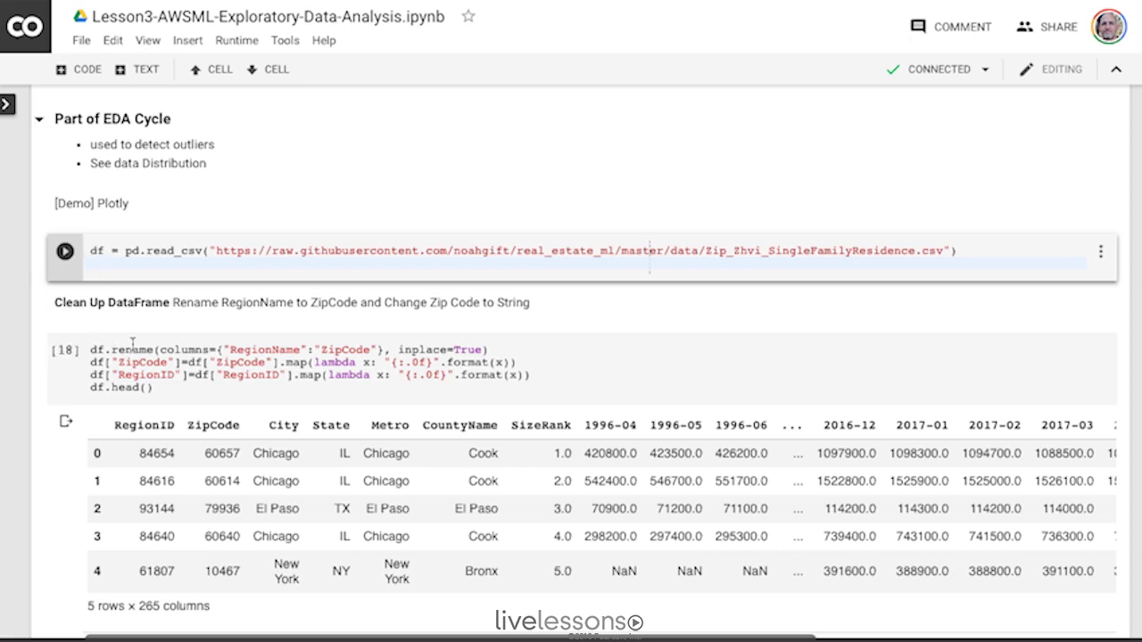
scroll(133, 348, "down", 1)
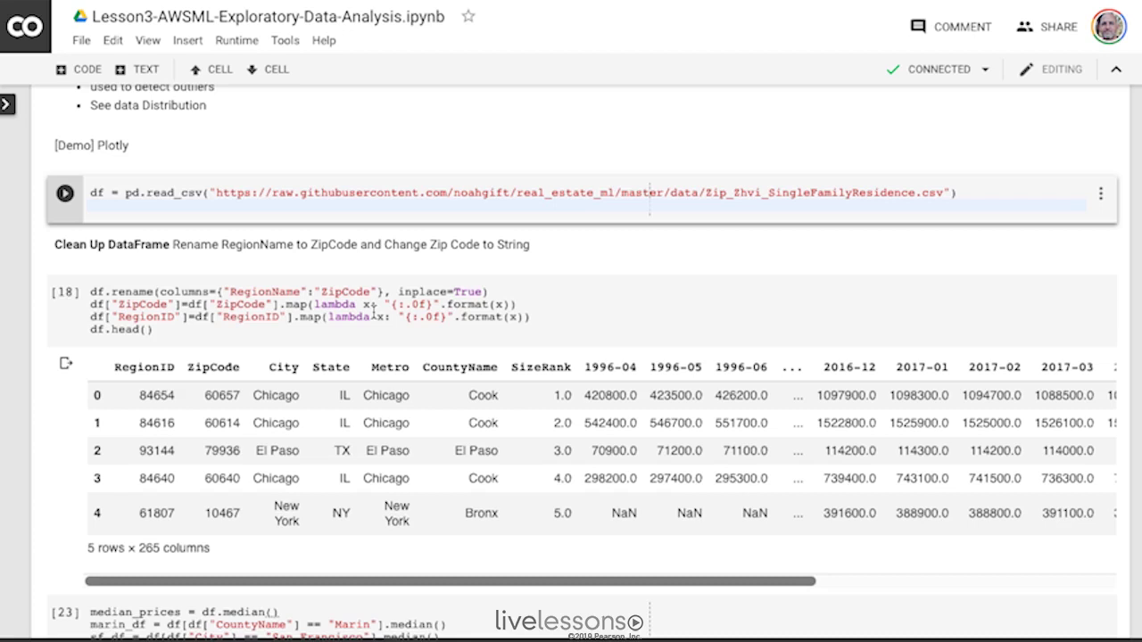
left_click(63, 292)
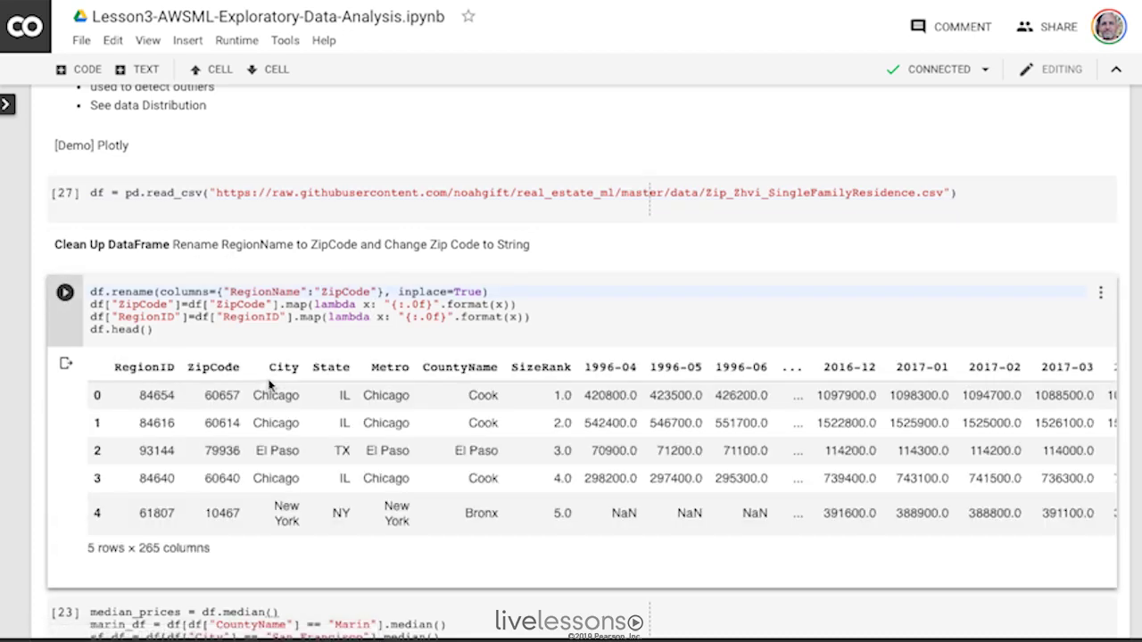
scroll(331, 484, "down", 4)
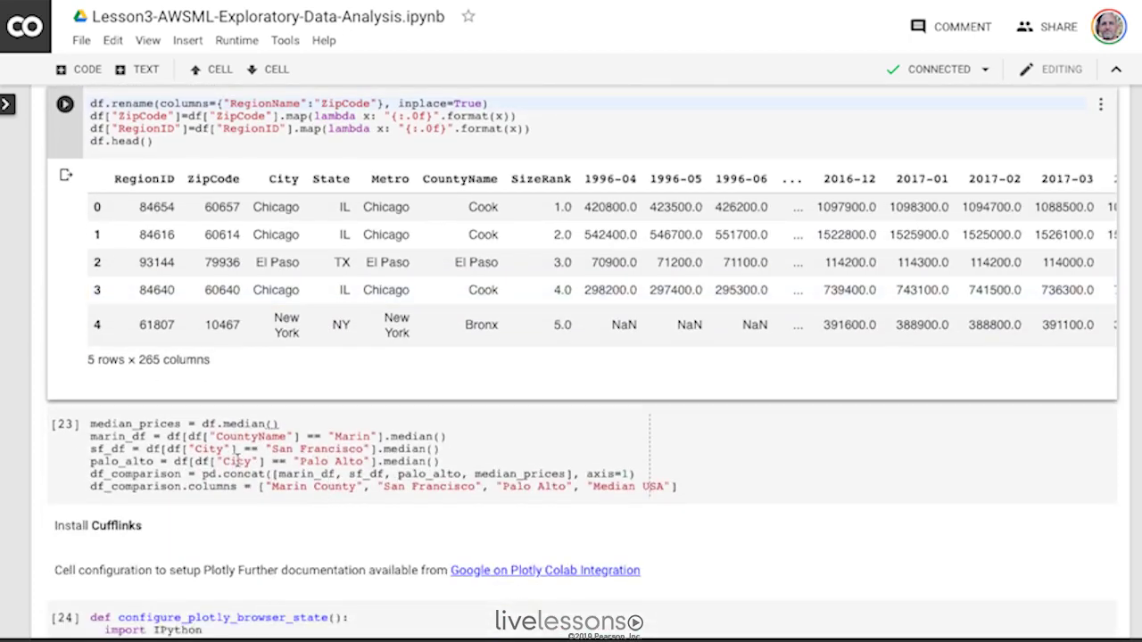
- Rerun the median_prices, configure_plotly_browser_state and cufflinks iplot cells to redraw the price chart
left_click(64, 425)
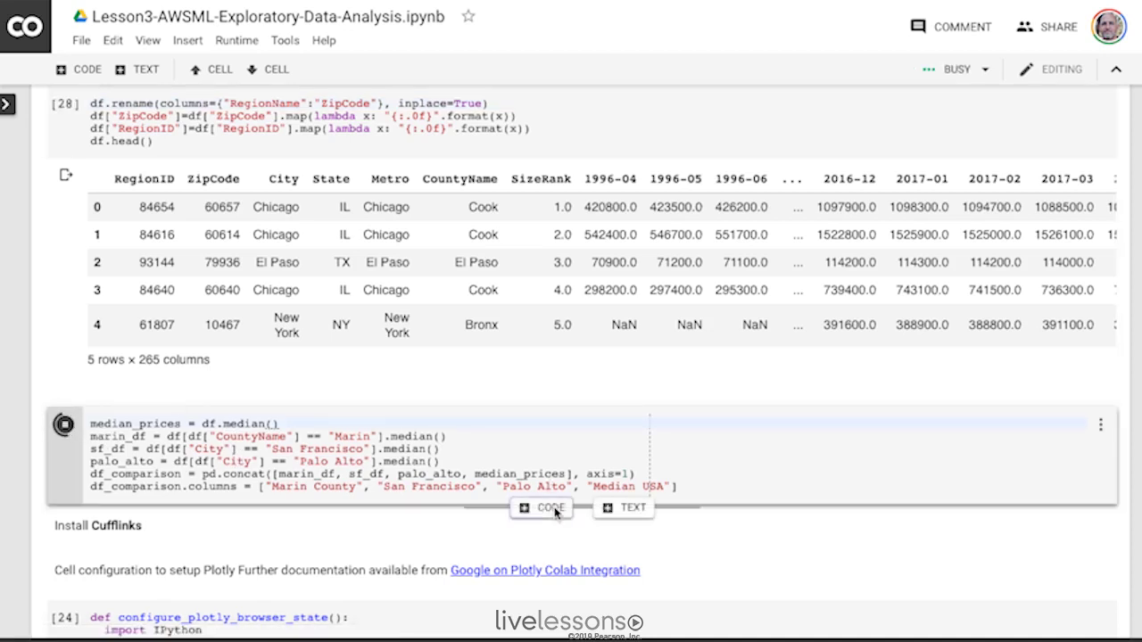
scroll(746, 522, "down", 1)
scroll(745, 522, "down", 4)
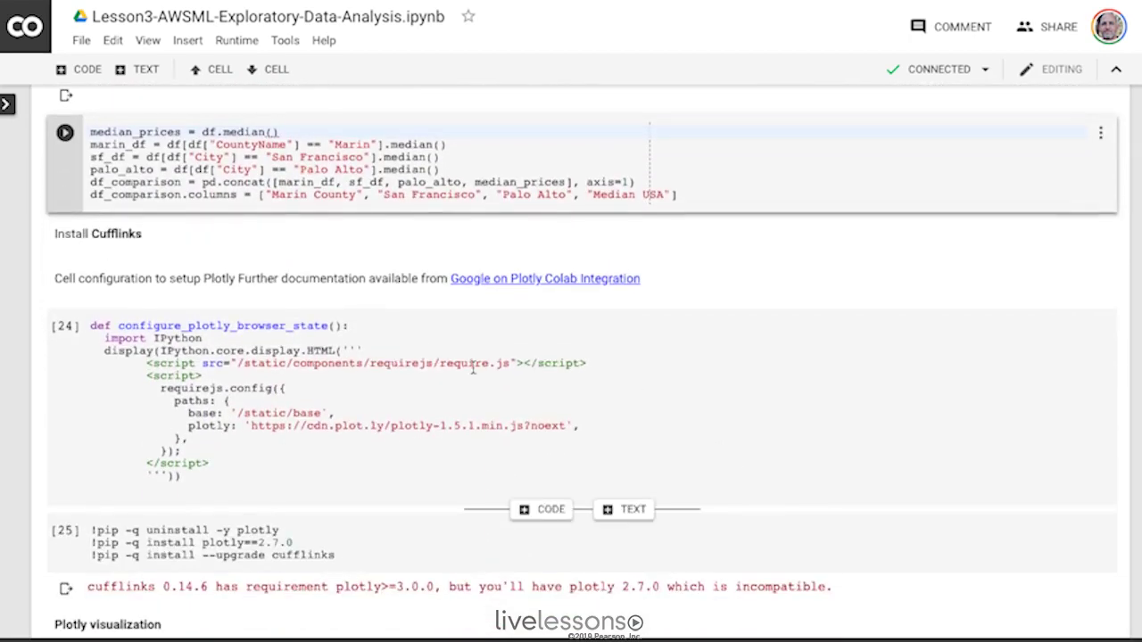
left_click(66, 327)
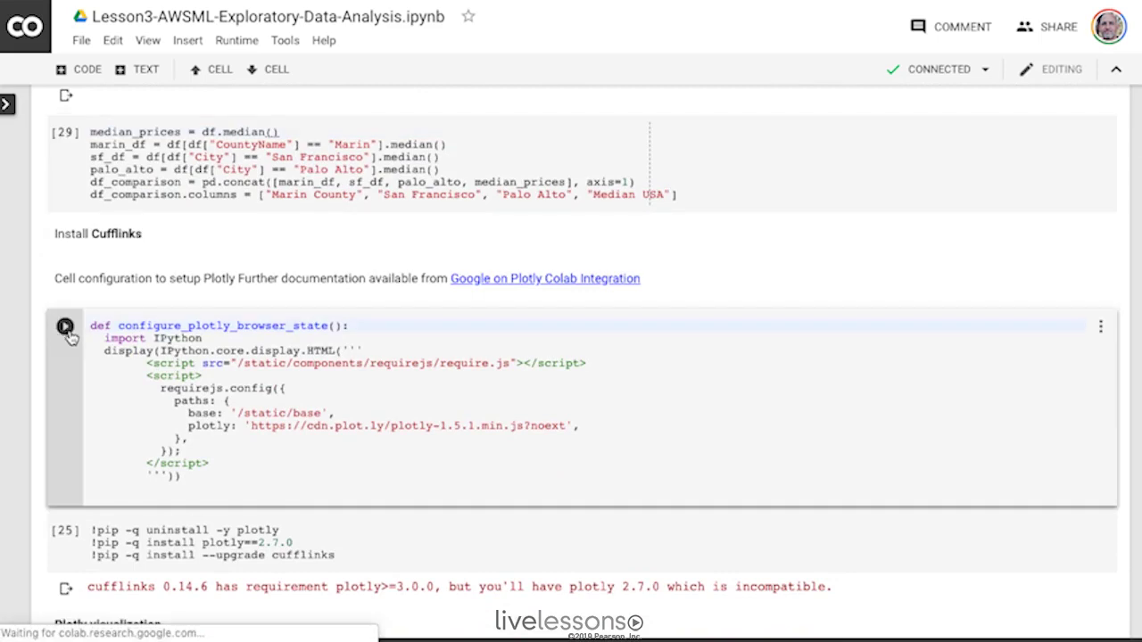
scroll(264, 455, "down", 3)
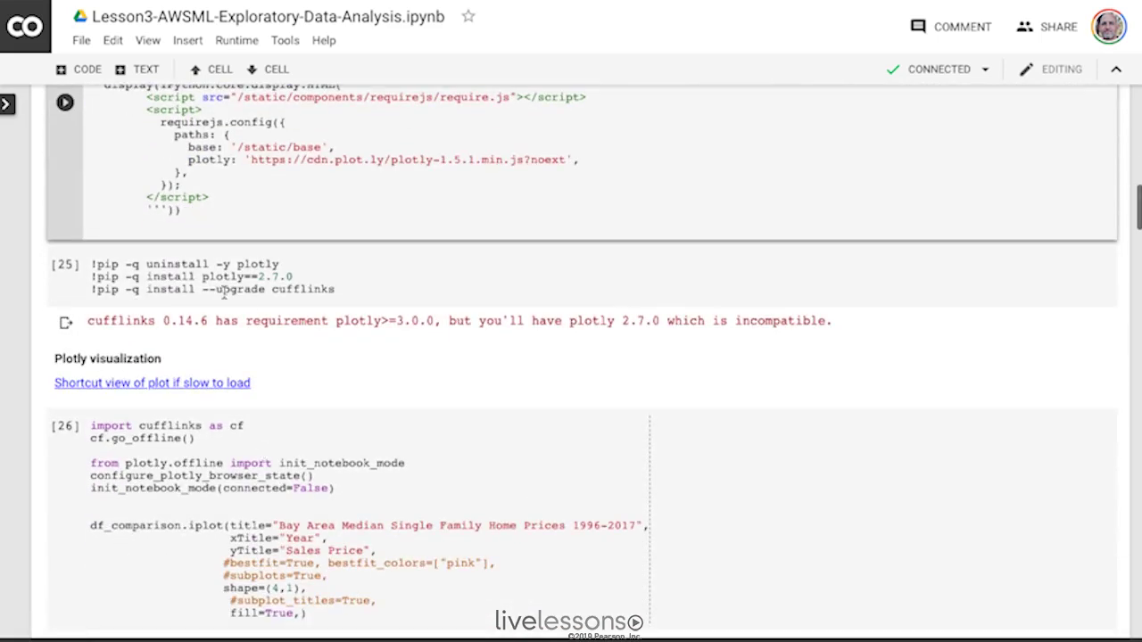
scroll(226, 460, "down", 1)
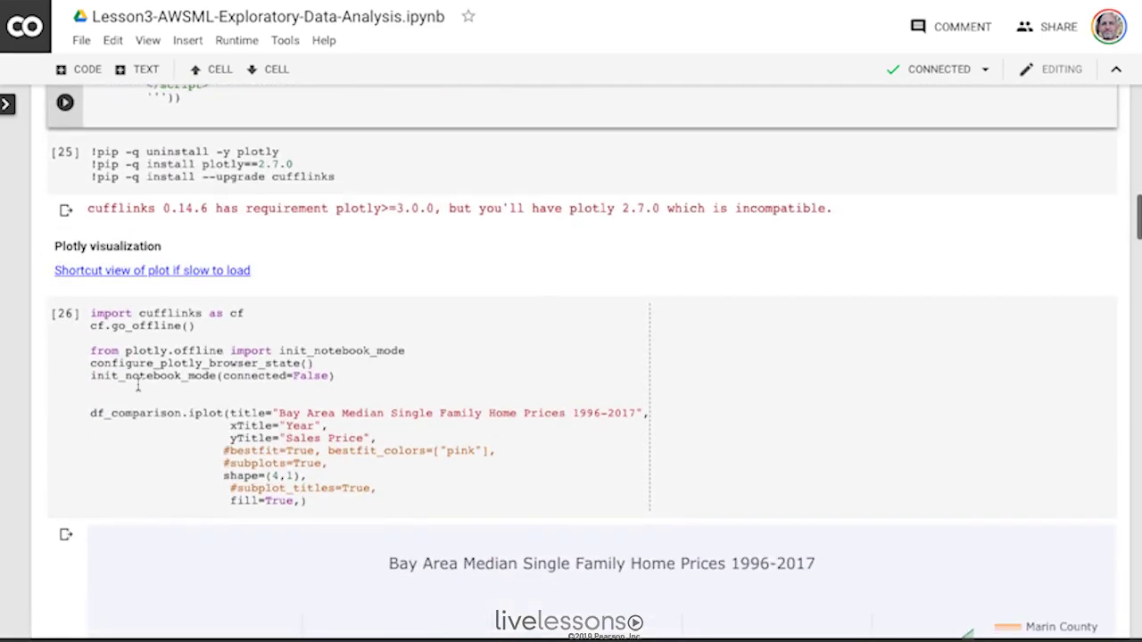
left_click(65, 313)
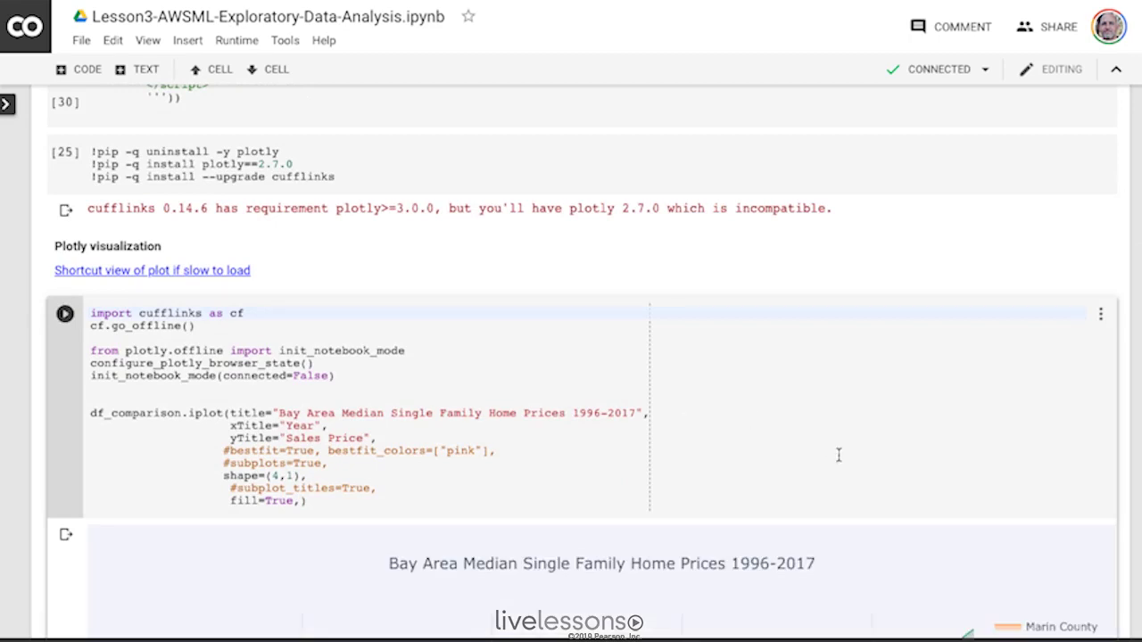
scroll(838, 455, "down", 5)
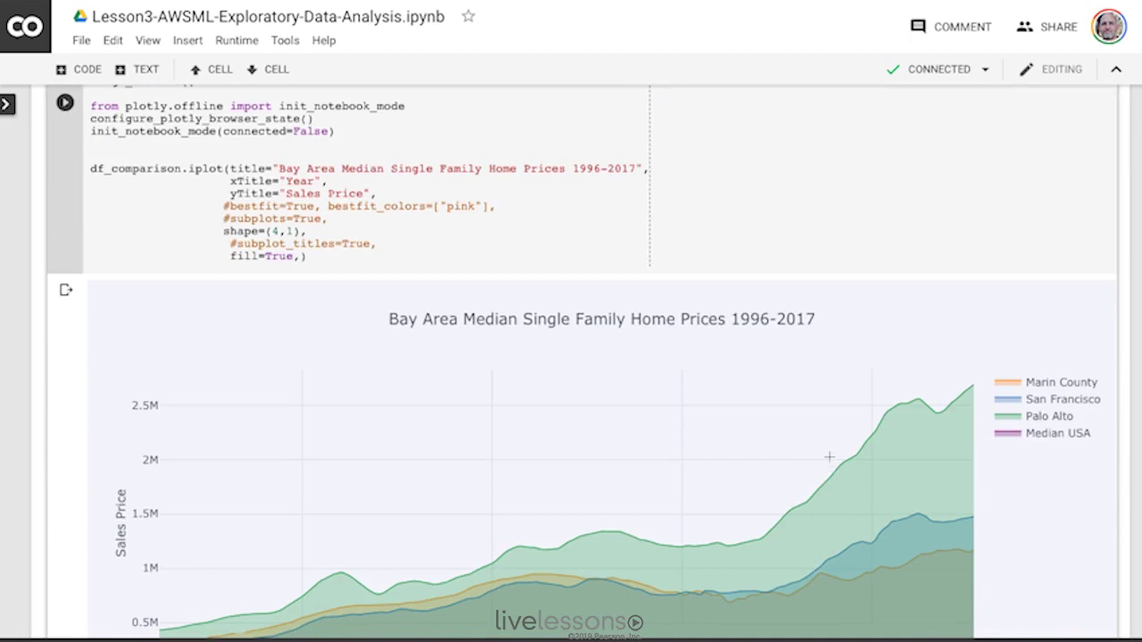
scroll(828, 459, "down", 3)
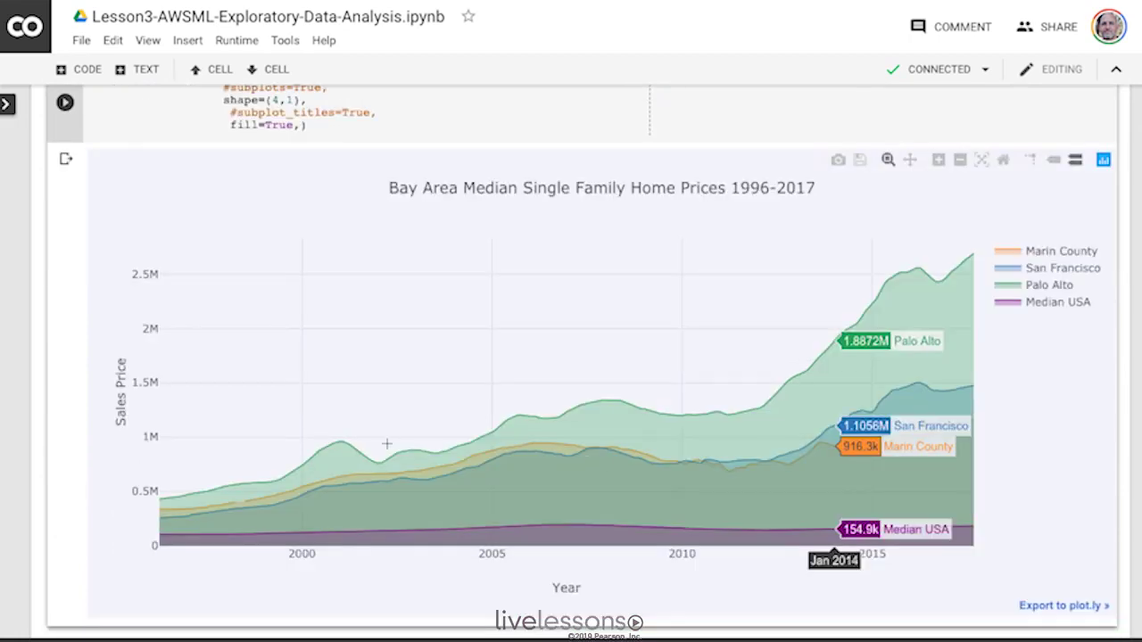
scroll(386, 443, "down", 1)
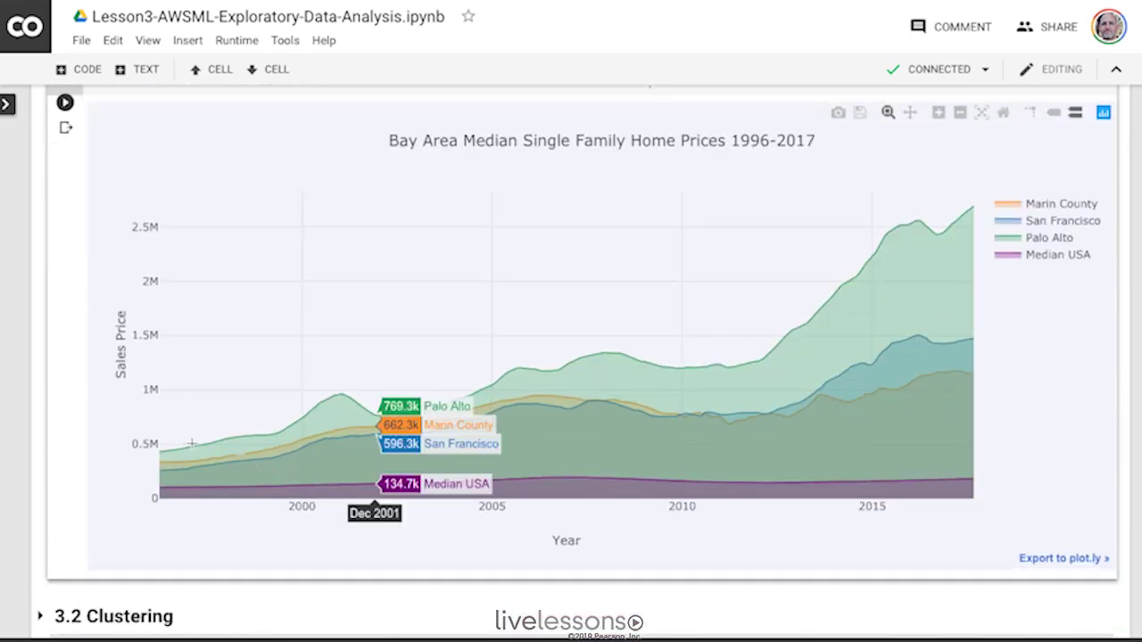